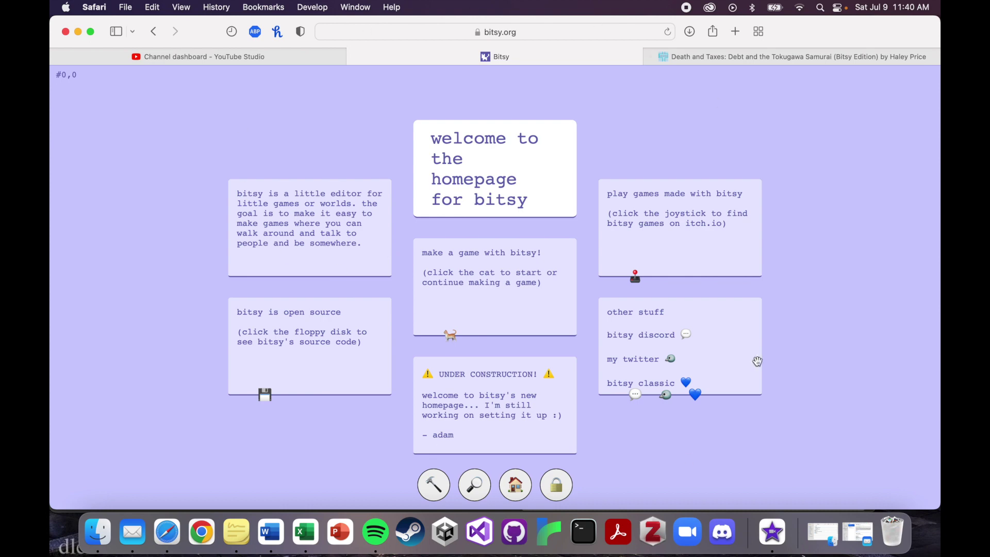
Go from bitsy.org to the make.bitsy.org editor in a new tab using the cat link.
left_click(524, 30)
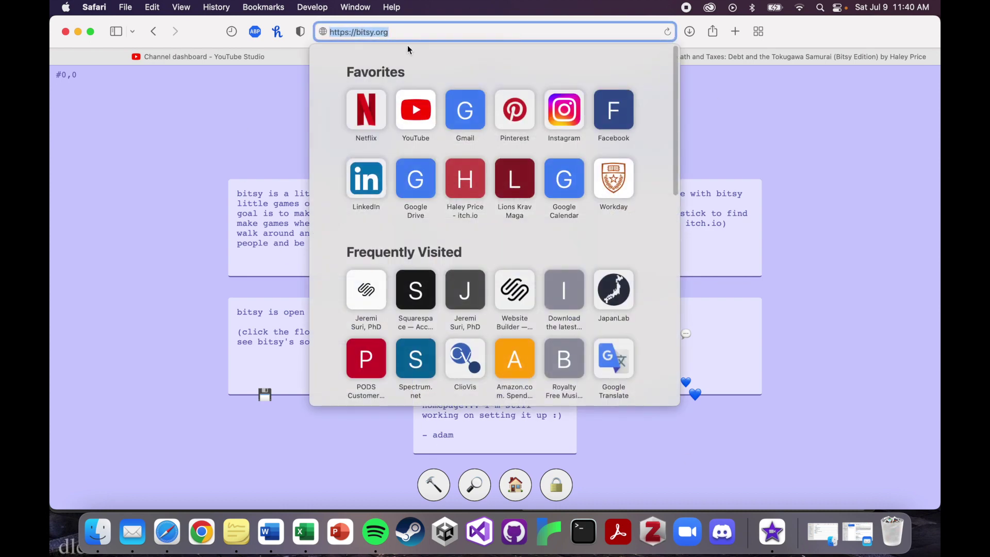
left_click(798, 173)
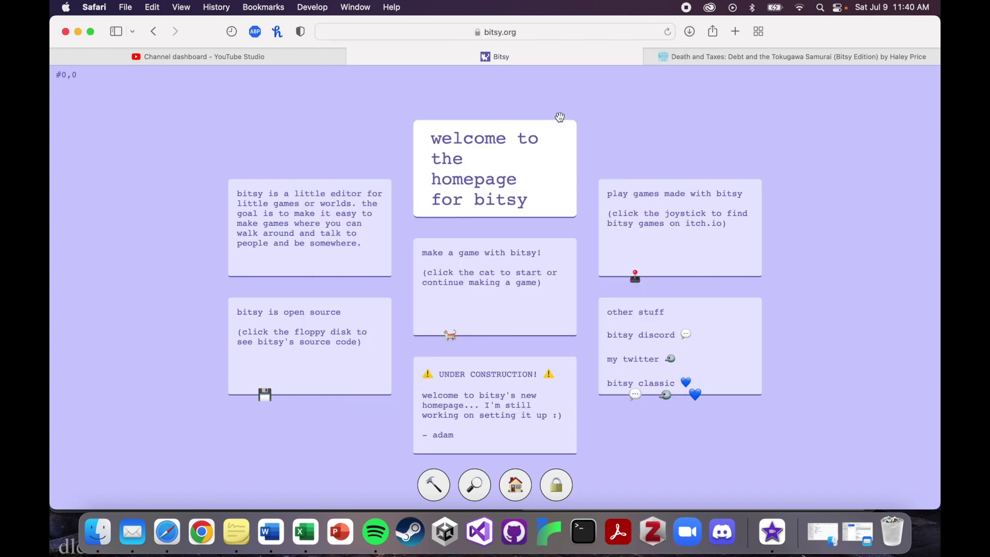
left_click(450, 336)
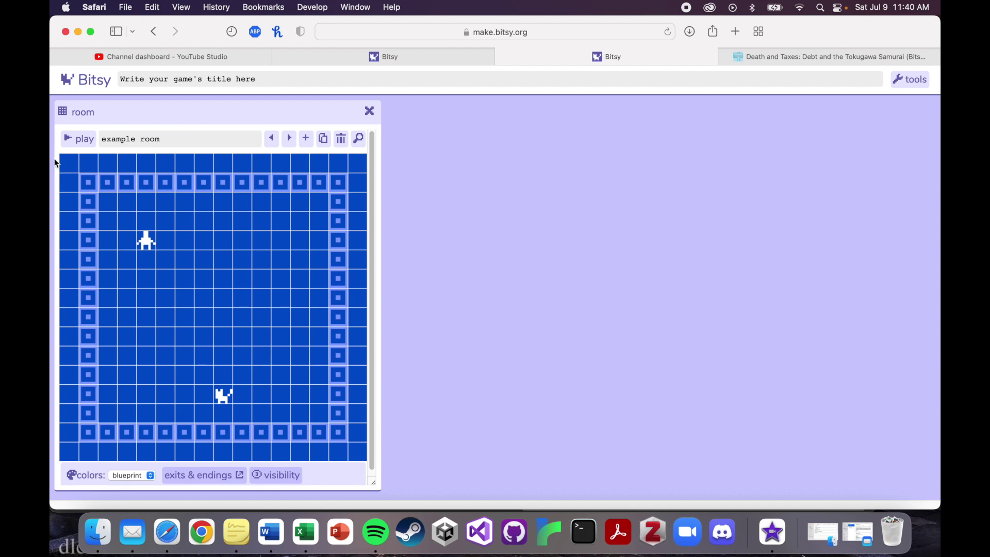
left_click(79, 139)
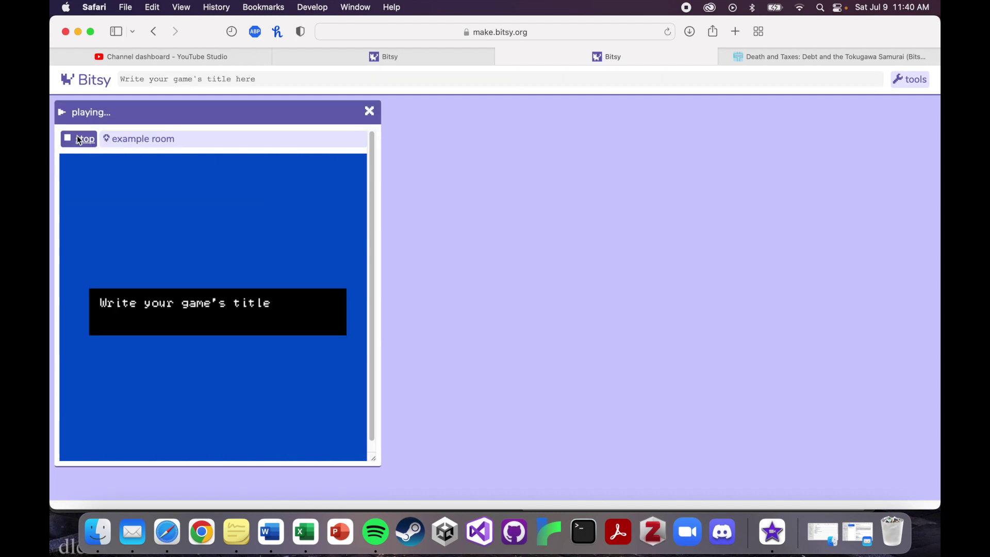
key("Right")
key("Right")
key("Down")
key("Down")
key("Left")
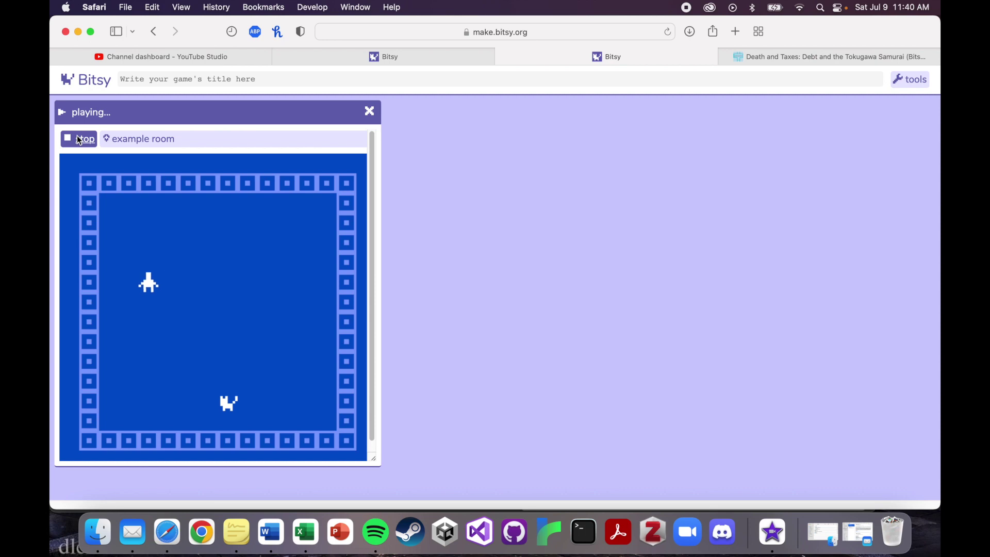
key("Up")
key("Up")
key("Right")
key("Right")
key("Down")
key("Left")
key("Left")
key("Right")
key("Right")
key("Right")
key("Down")
key("Down")
key("Down")
key("Down")
key("Down")
key("Down")
key("Right")
key("Down")
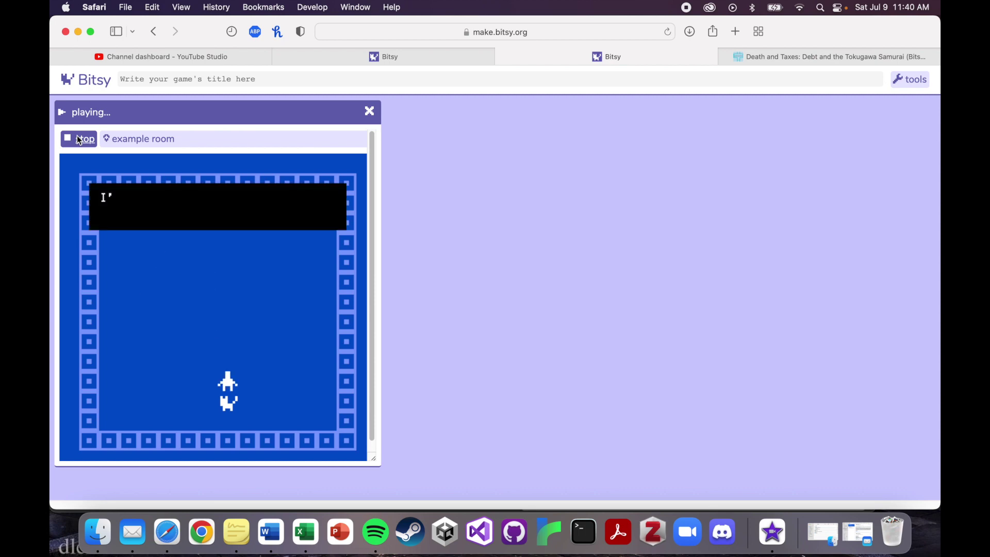
key("Down")
key("Down")
key("Up")
key("Up")
key("Up")
key("Left")
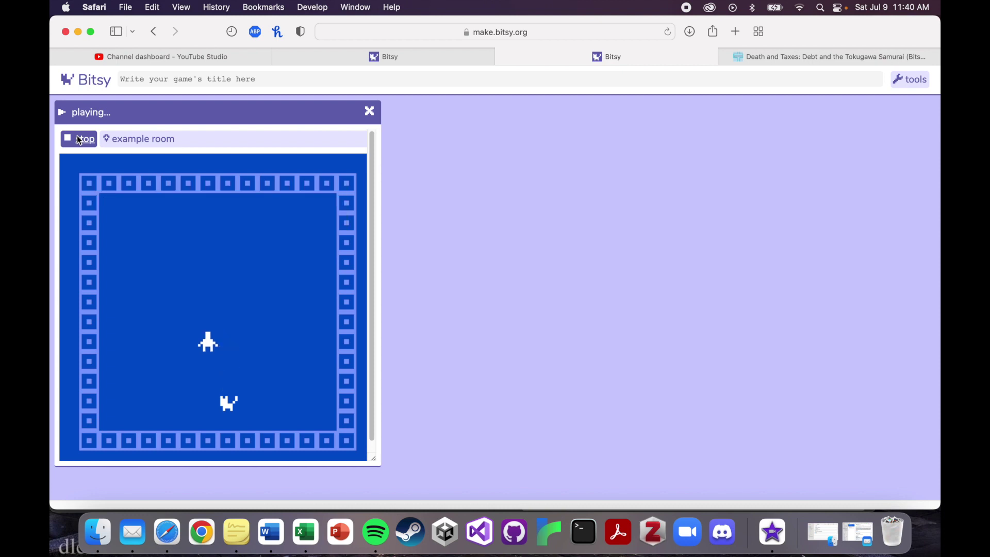
left_click(79, 140)
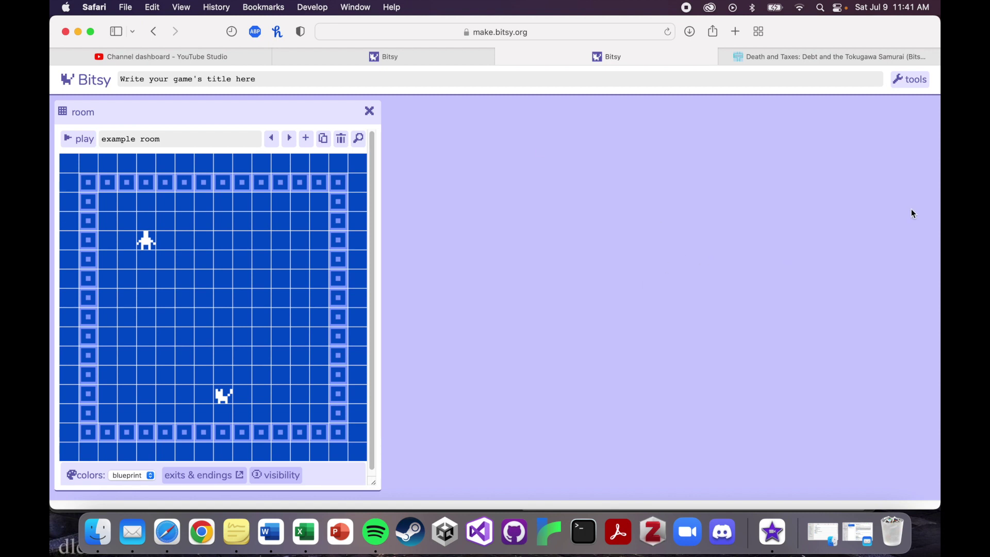
Show the full editor toolbar, view the about info, then open the exits & endings panel.
left_click(911, 82)
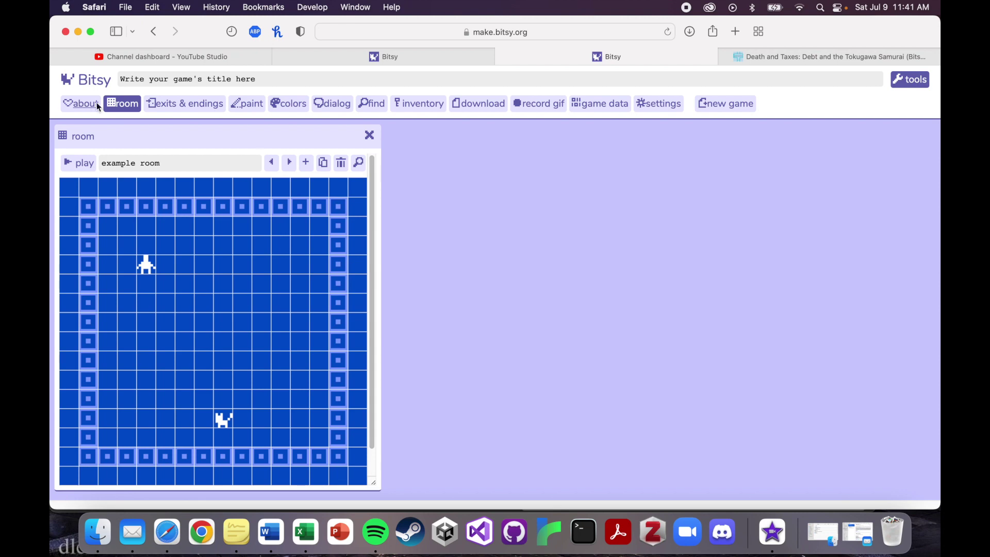
left_click(370, 137)
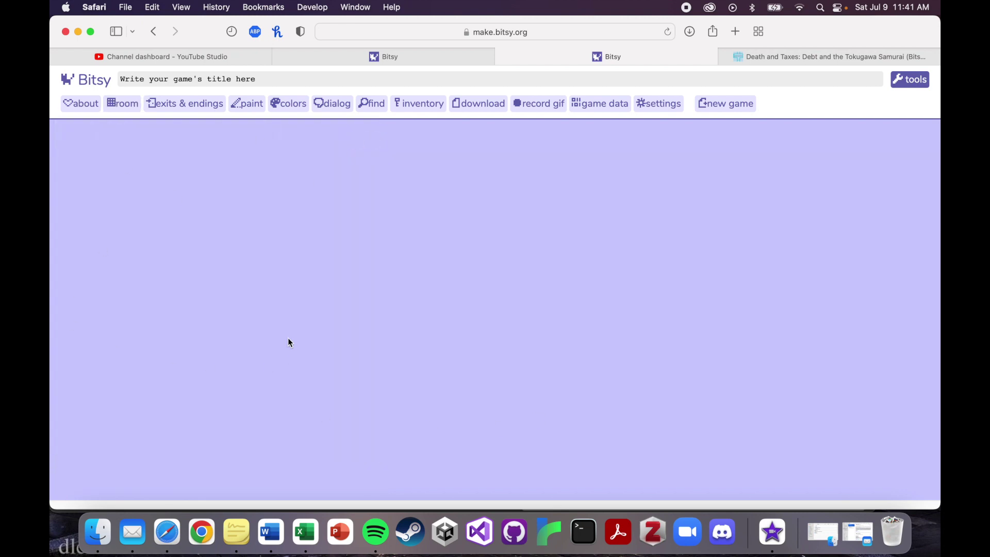
left_click(85, 106)
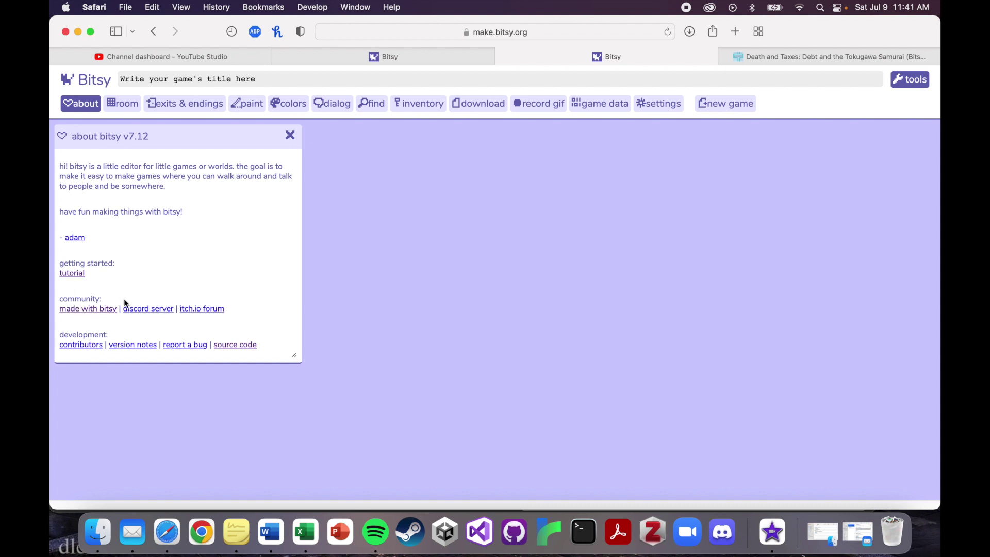
left_click(291, 135)
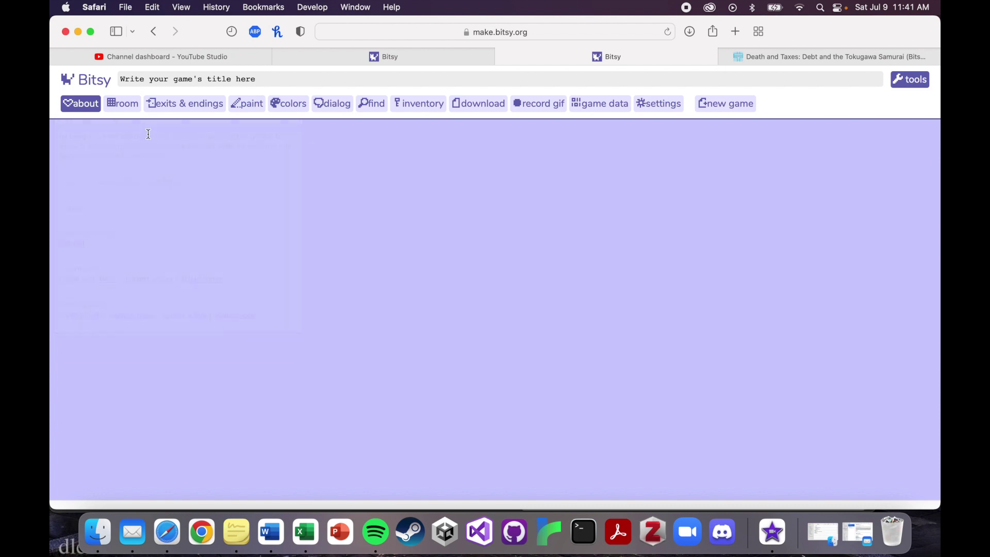
left_click(120, 102)
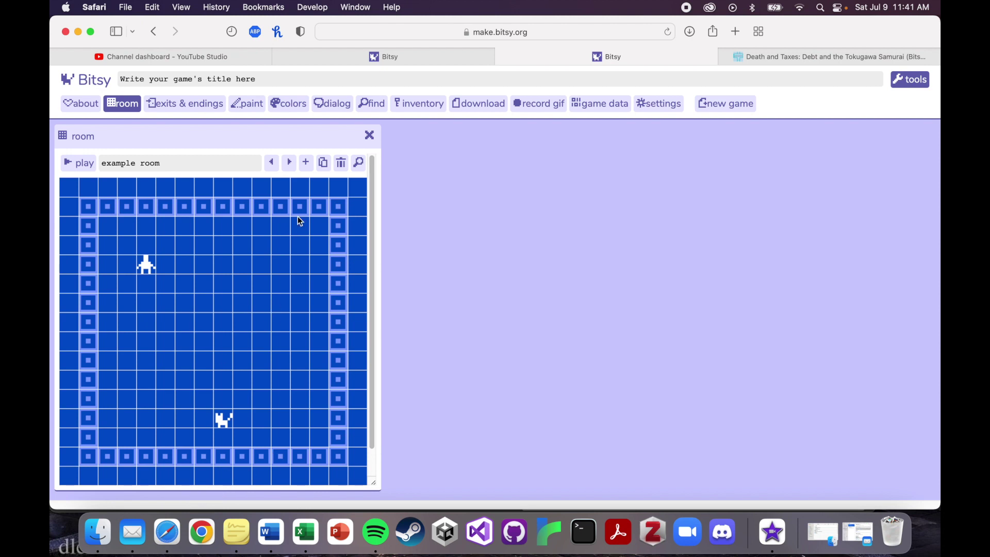
left_click(197, 106)
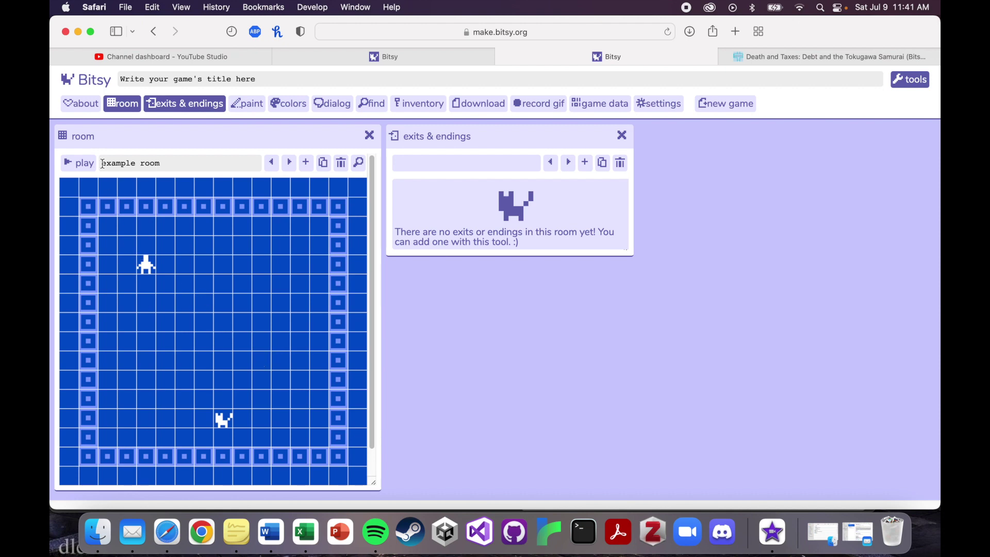
Check the empty exits & endings panel, then view the avatar's drawing in the paint editor.
left_click(113, 136)
left_click(622, 135)
left_click(253, 104)
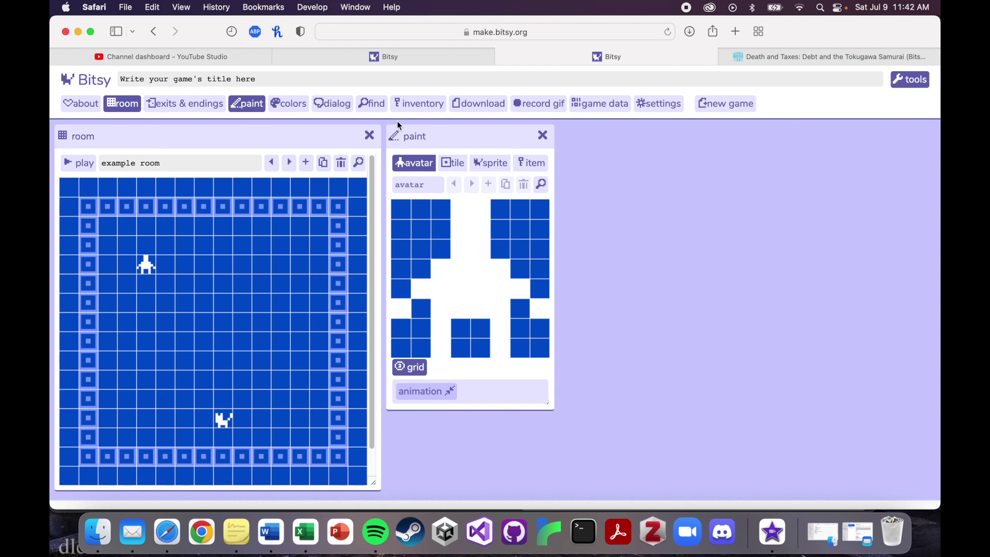
left_click(545, 137)
Try several background hues in the blueprint palette, settling on a pink room background.
left_click(285, 104)
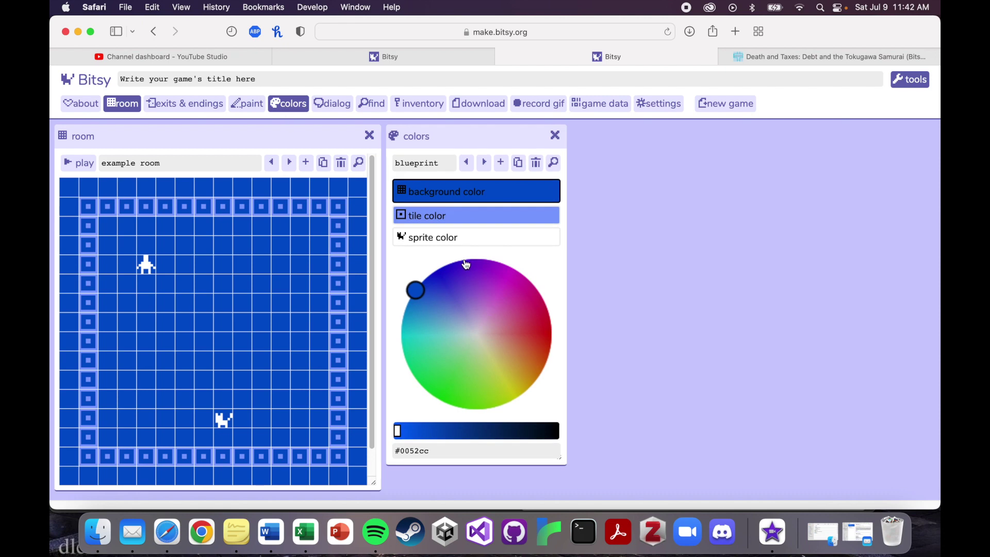
left_click(485, 271)
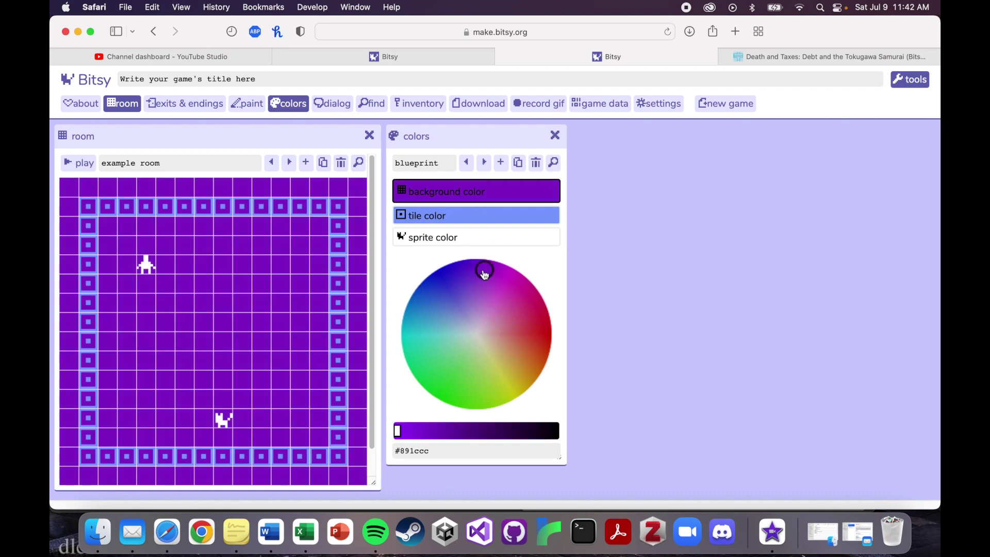
left_click(483, 305)
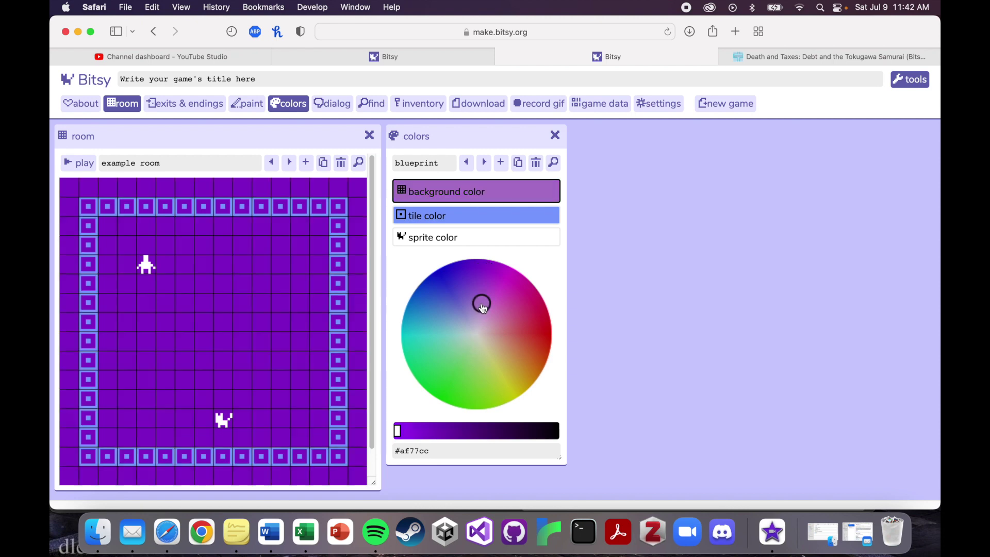
left_click(476, 322)
left_click(470, 316)
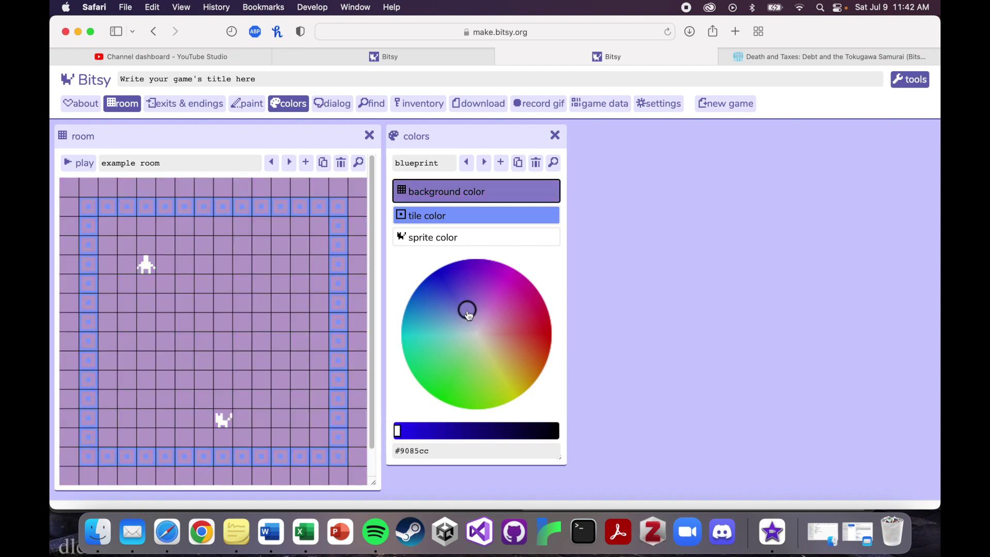
left_click(464, 313)
left_click(418, 431)
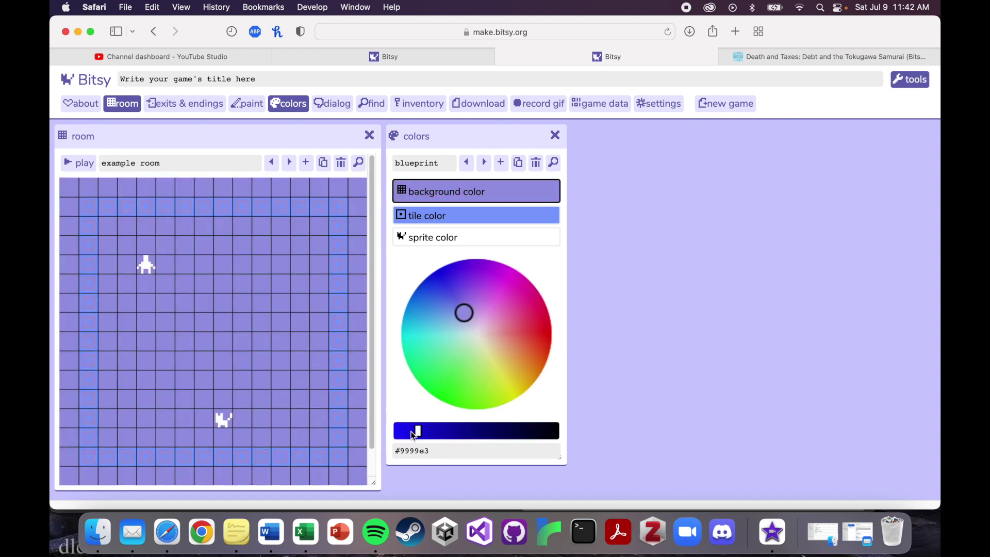
left_click(459, 326)
left_click(465, 324)
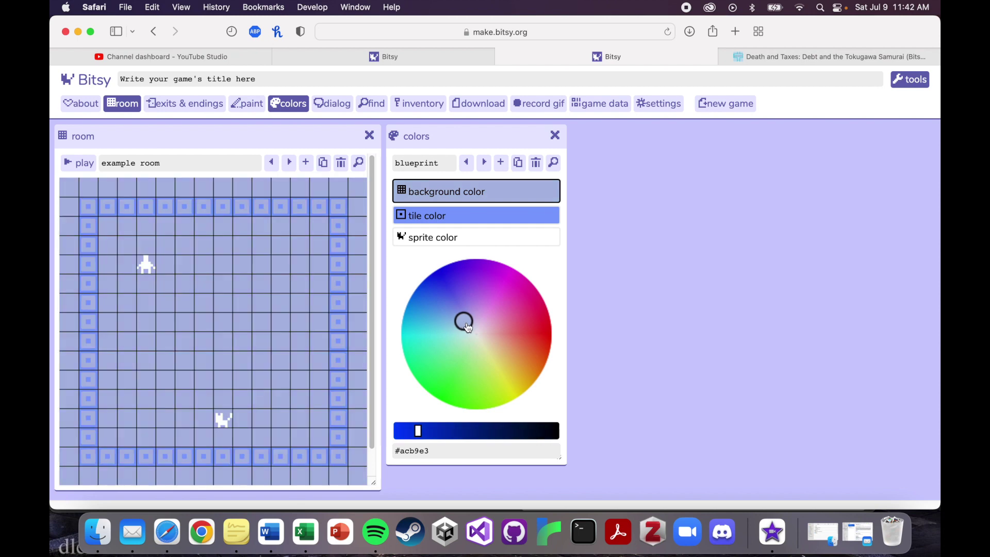
left_click(475, 317)
left_click(484, 316)
Make the wall tile colour a darker magenta pink.
left_click(490, 211)
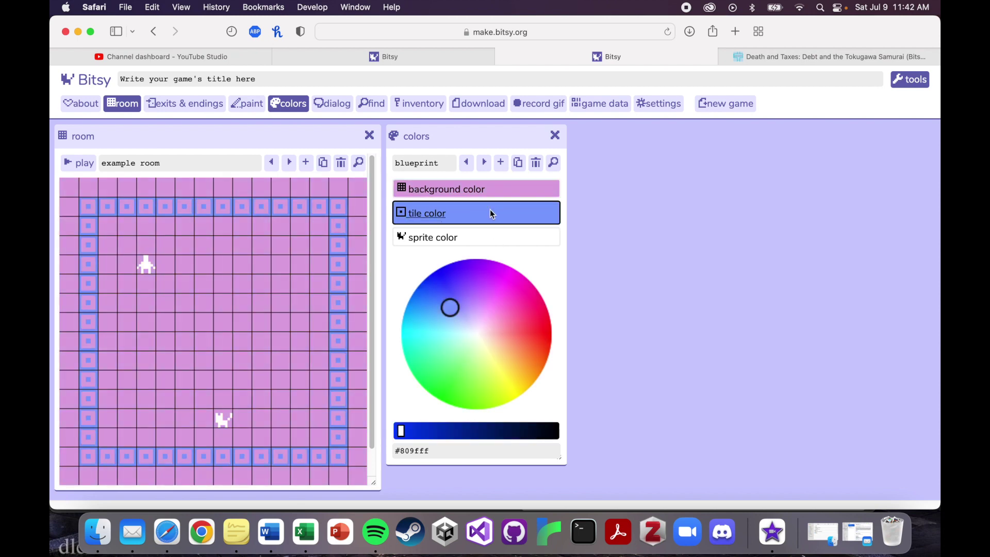
left_click(511, 297)
left_click(522, 299)
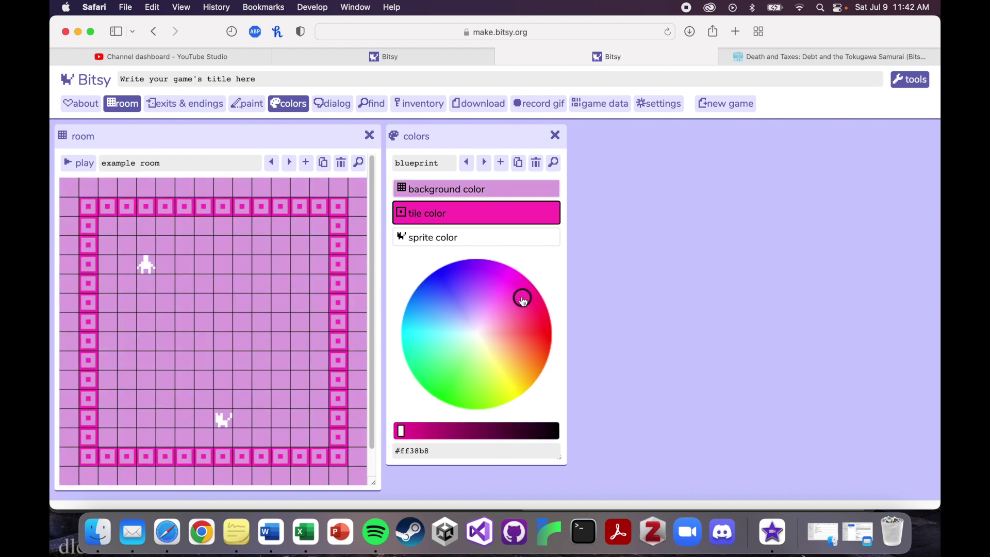
left_click(433, 430)
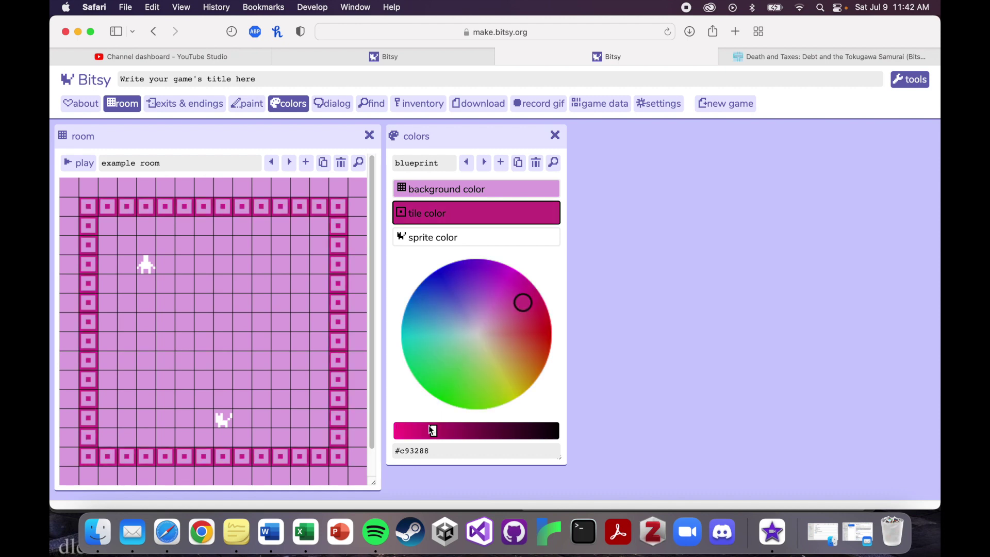
Try several sprite colours, set the sprites to white #ffffff, and close the colors panel.
left_click(434, 238)
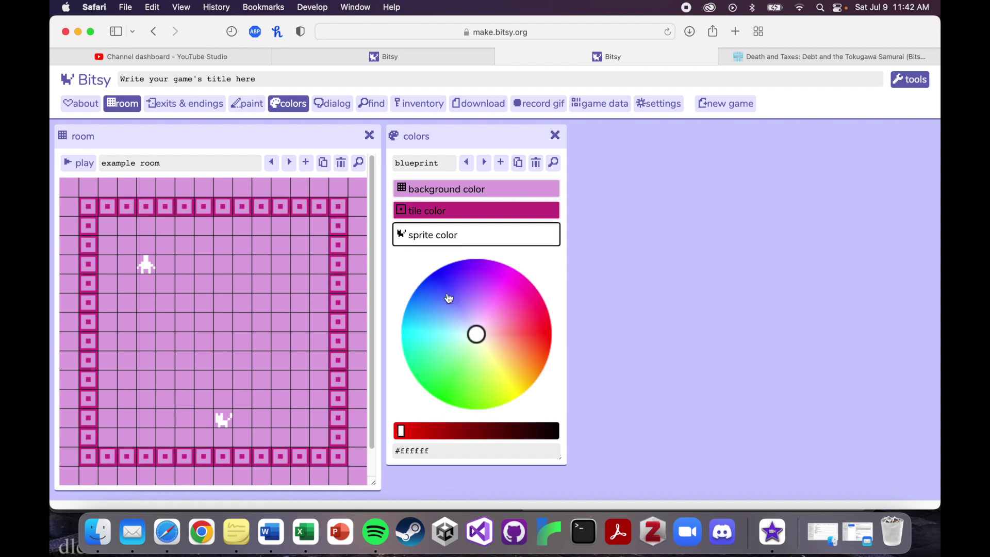
left_click_drag(468, 324, 447, 370)
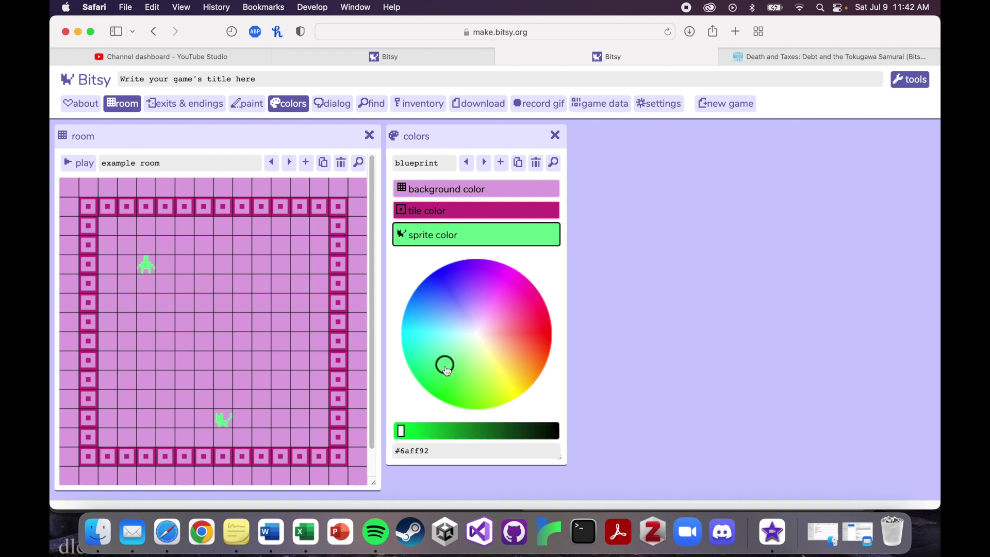
left_click(425, 346)
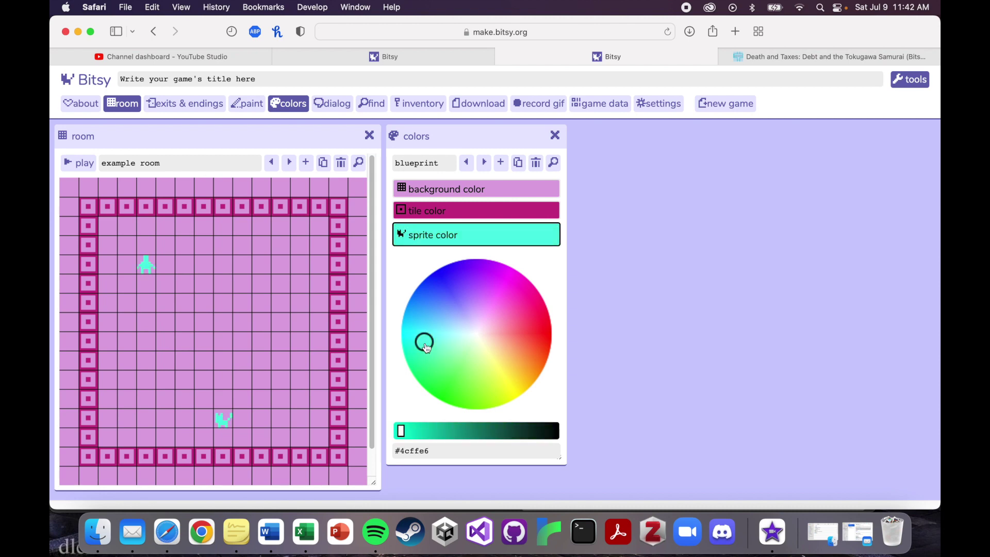
left_click(521, 354)
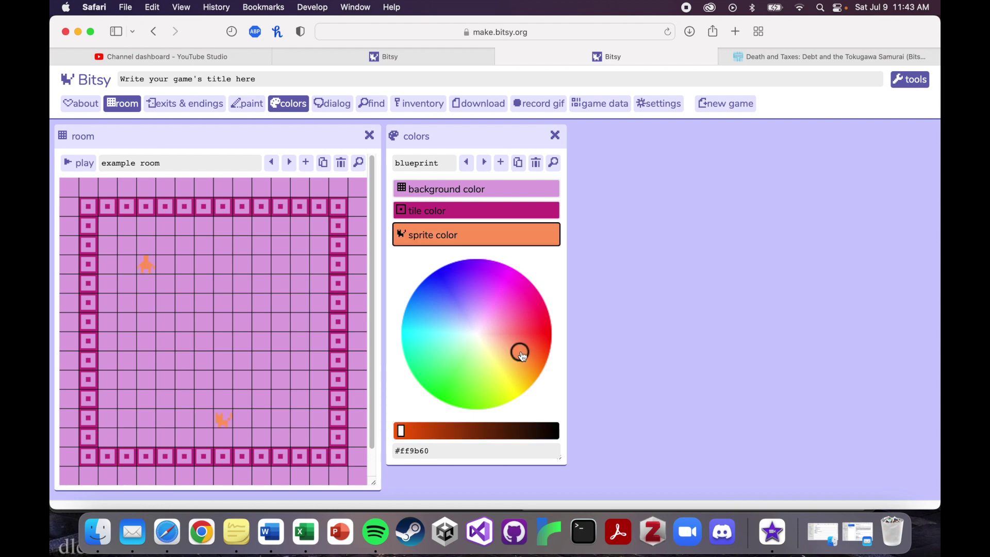
left_click_drag(523, 356, 496, 369)
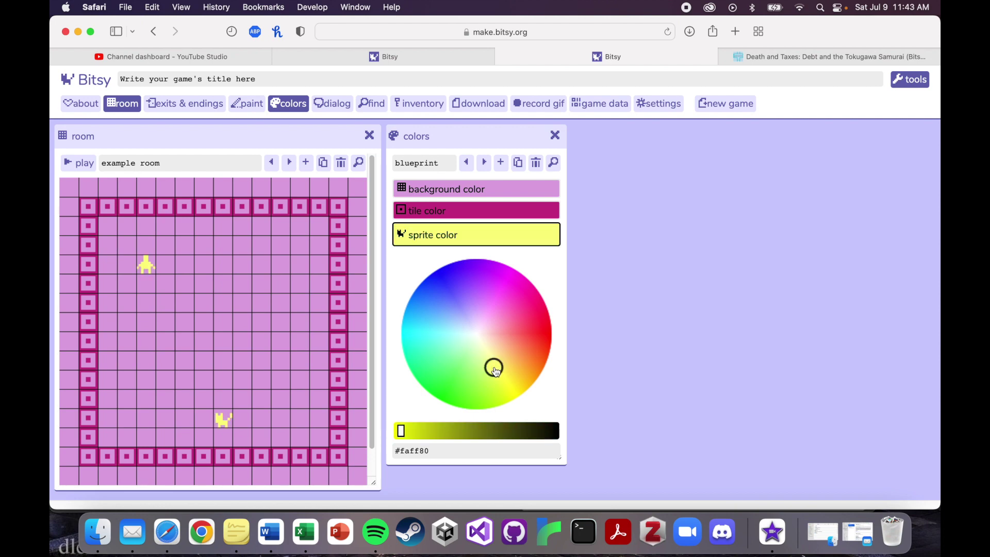
left_click(478, 337)
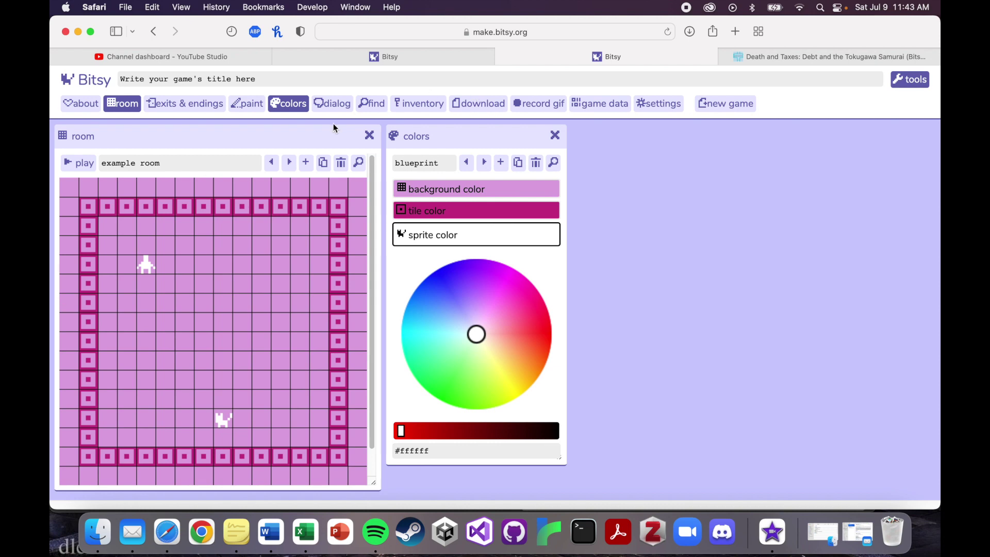
left_click(556, 136)
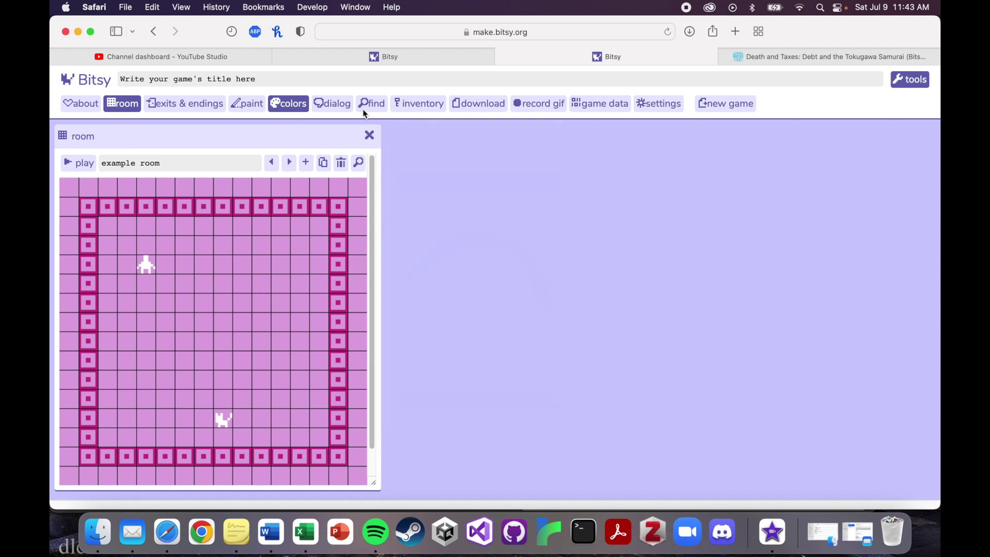
left_click(331, 102)
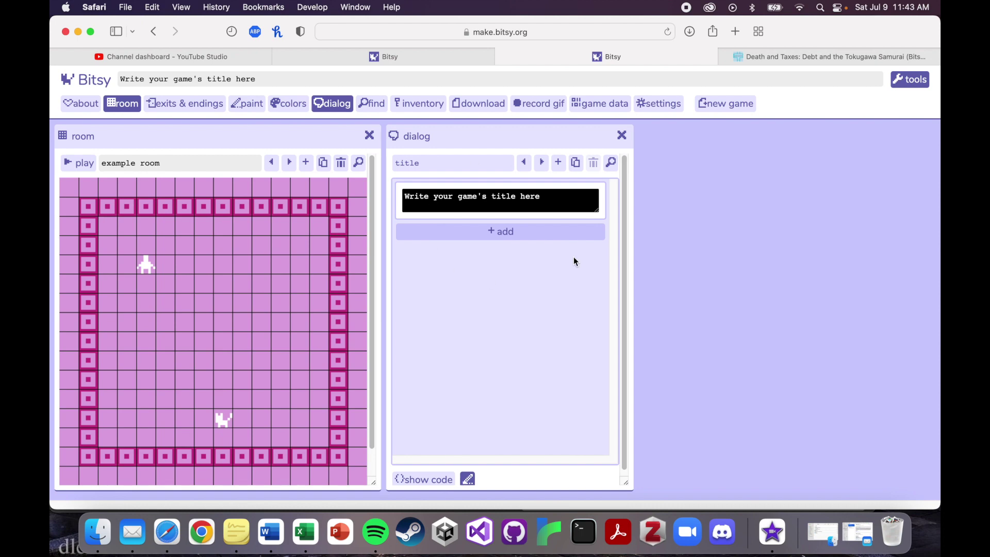
left_click(412, 480)
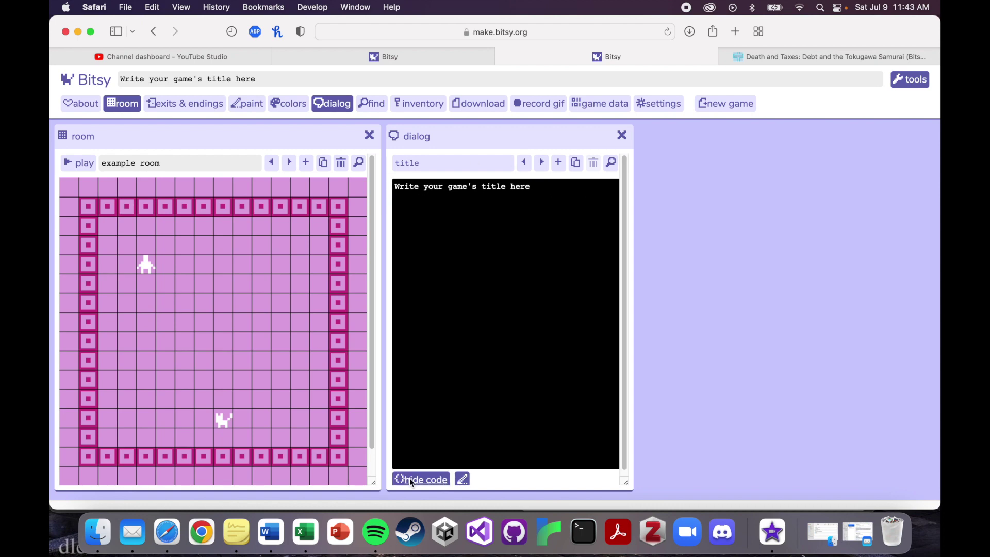
left_click(412, 481)
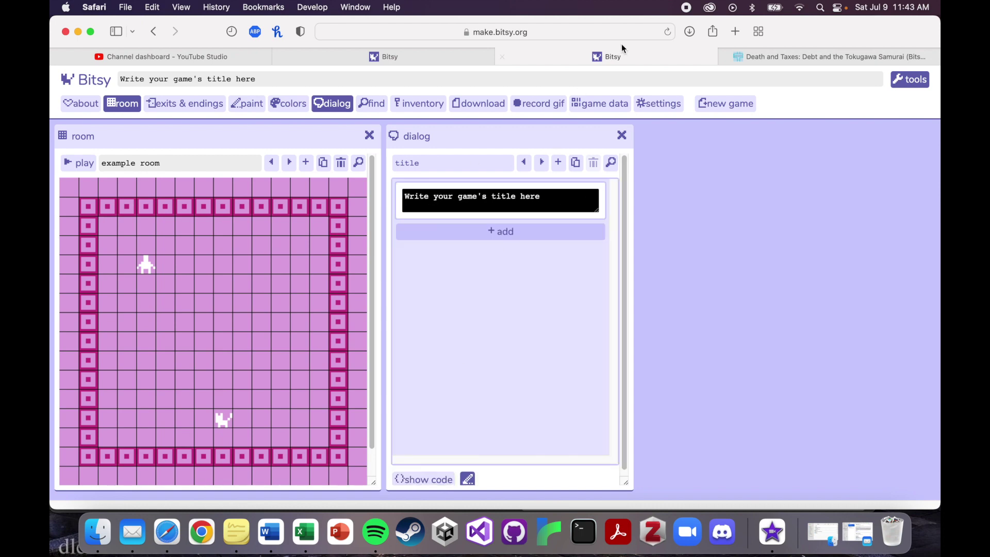
left_click(621, 135)
left_click(361, 104)
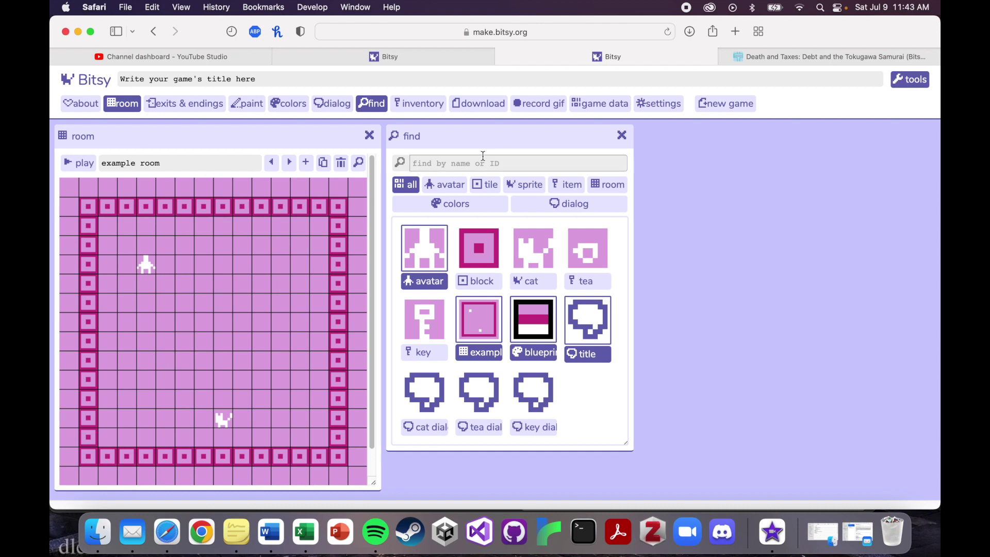
left_click(622, 135)
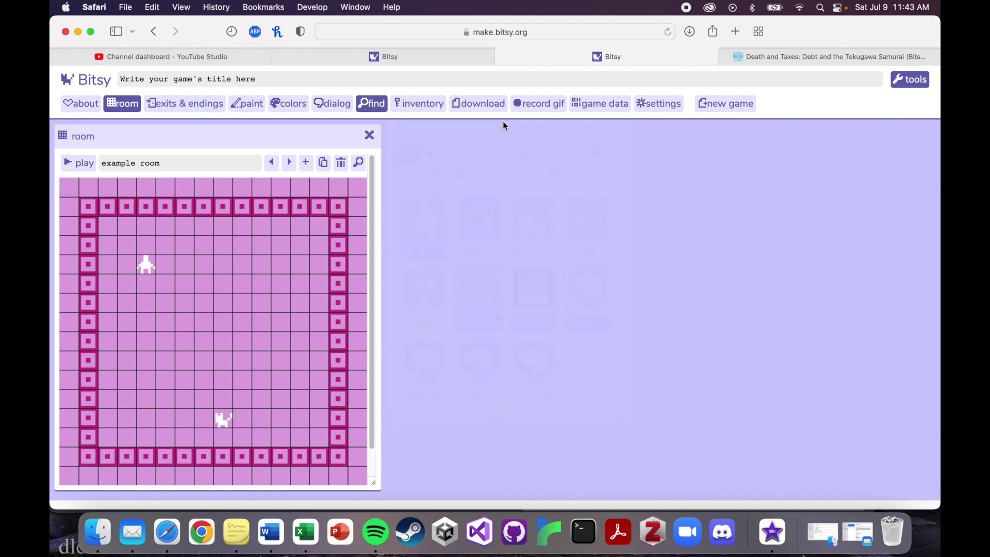
left_click(409, 105)
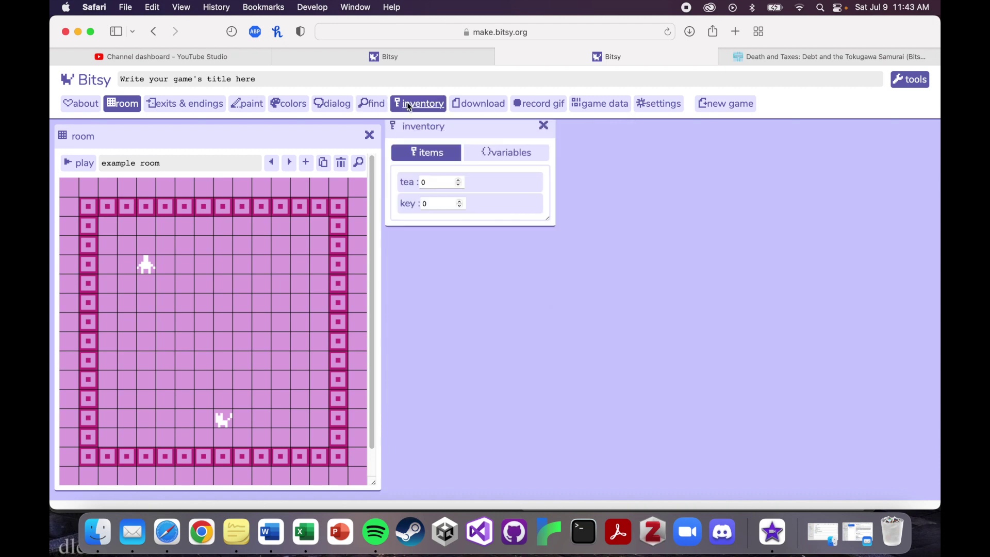
left_click(490, 165)
left_click(422, 167)
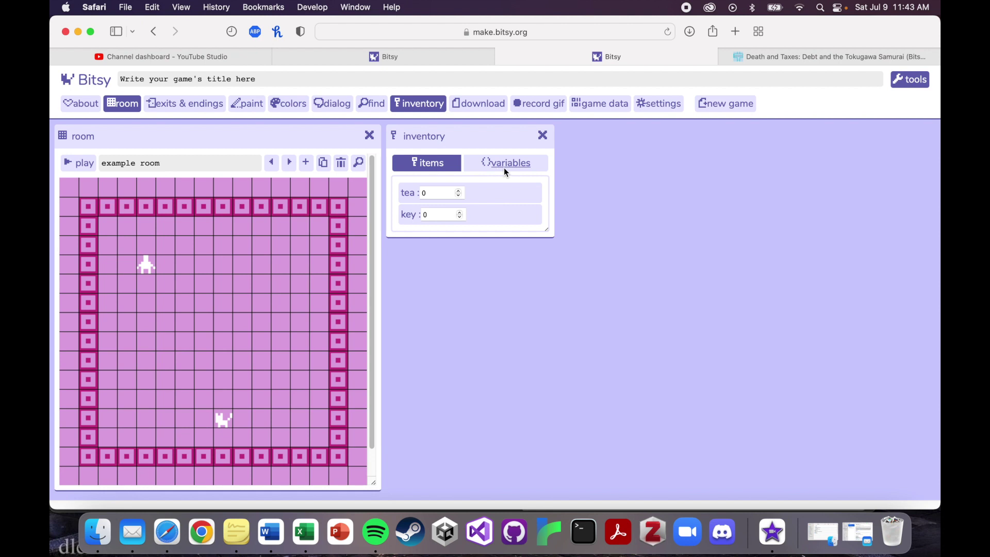
left_click(503, 167)
left_click(431, 168)
left_click(485, 166)
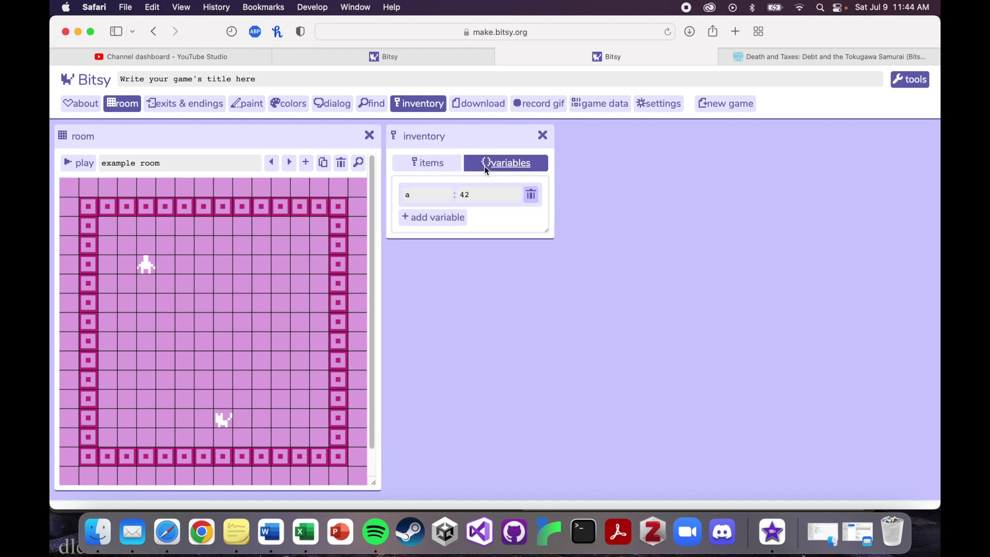
left_click(442, 164)
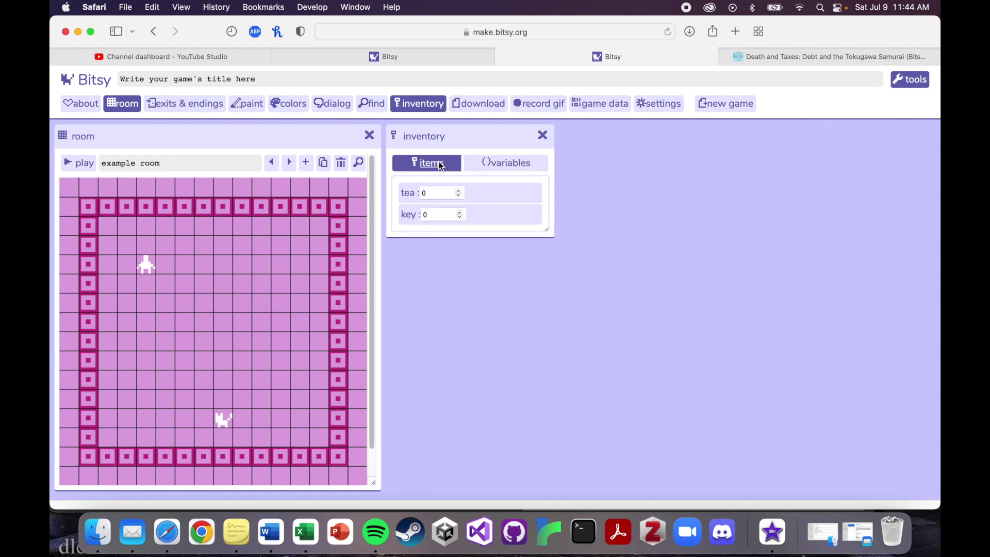
left_click(433, 211)
left_click(531, 164)
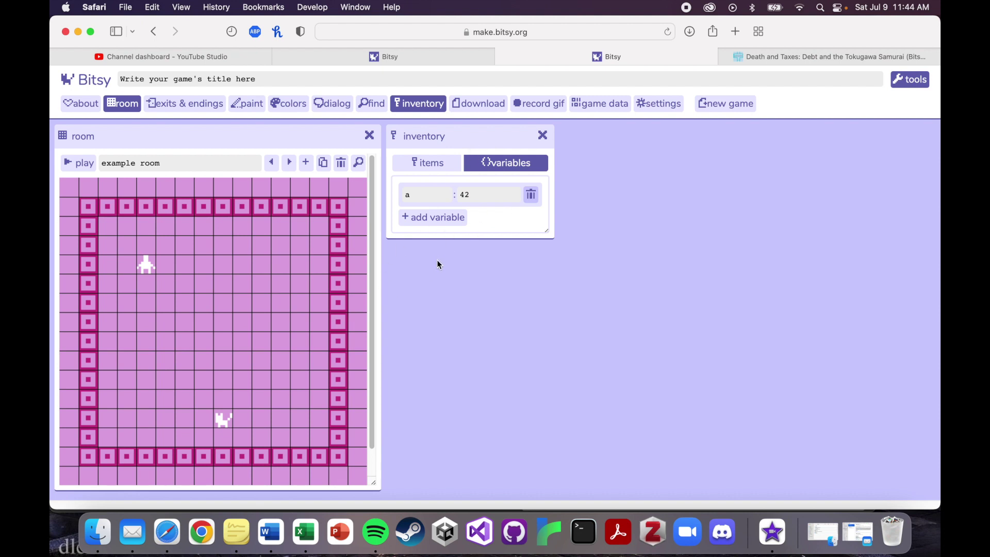
left_click(543, 135)
left_click(489, 105)
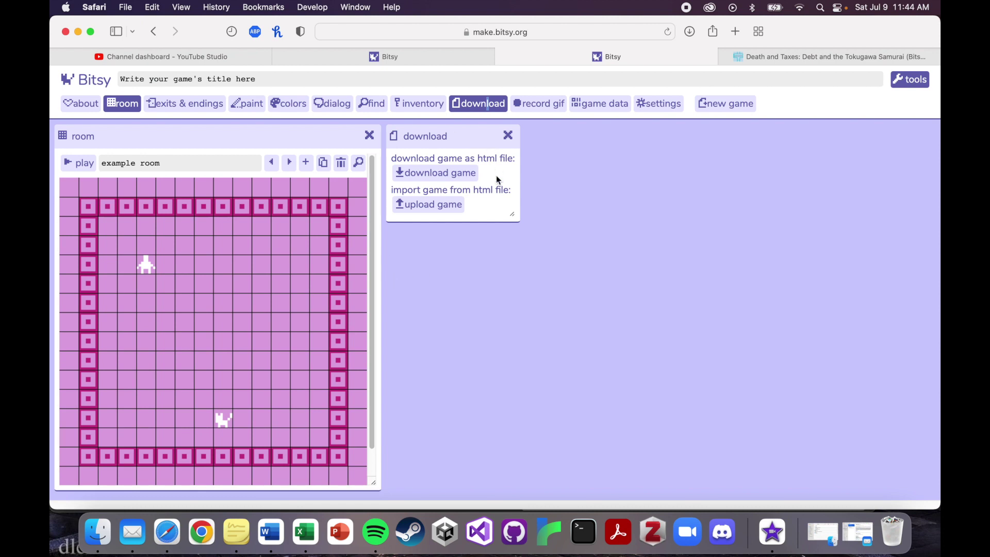
Close the download panel and show the record gif panel.
left_click(508, 135)
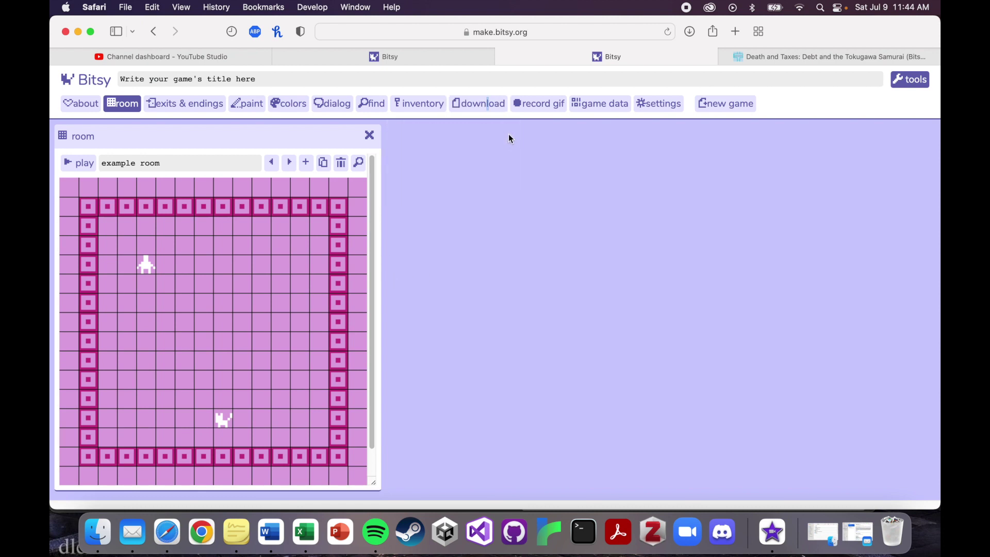
left_click(540, 104)
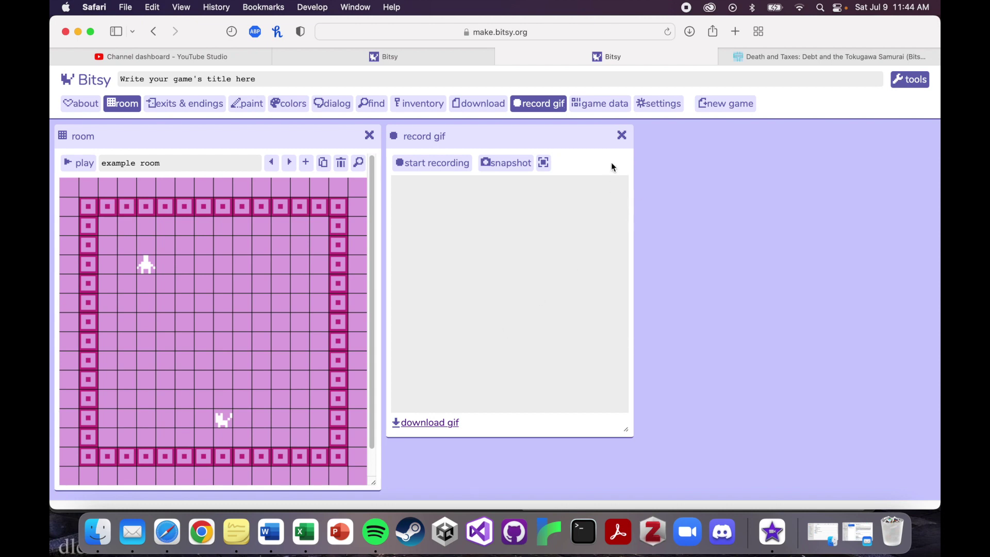
Scroll through the raw game data text, then show the settings panel instead.
left_click(624, 136)
left_click(608, 103)
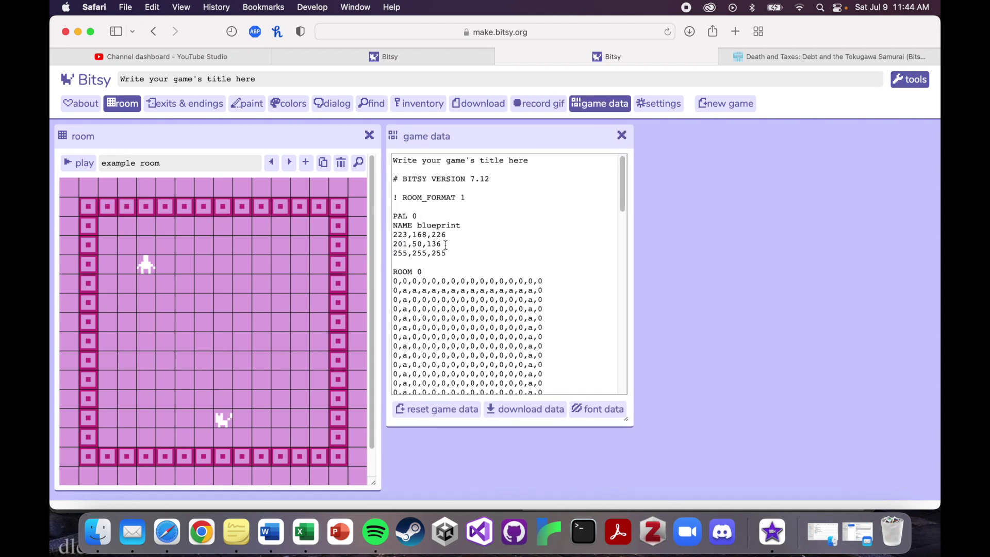
scroll(442, 256, "down", 3)
scroll(443, 255, "down", 15)
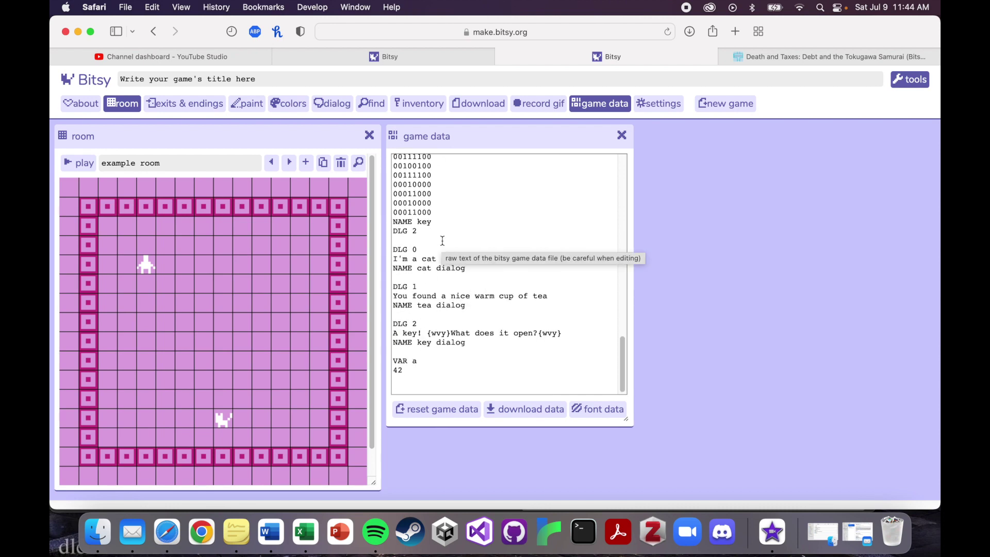
scroll(442, 241, "up", 20)
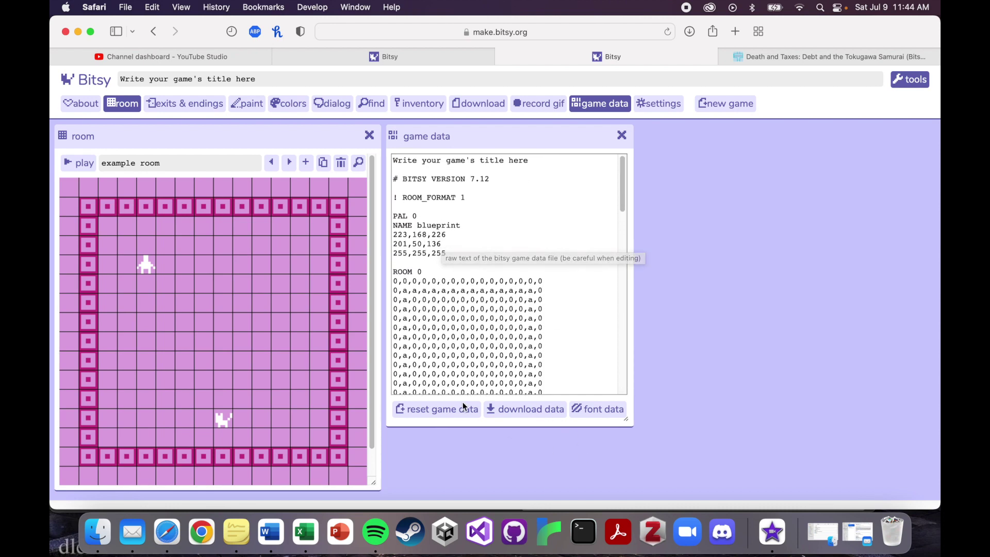
left_click(621, 135)
left_click(660, 103)
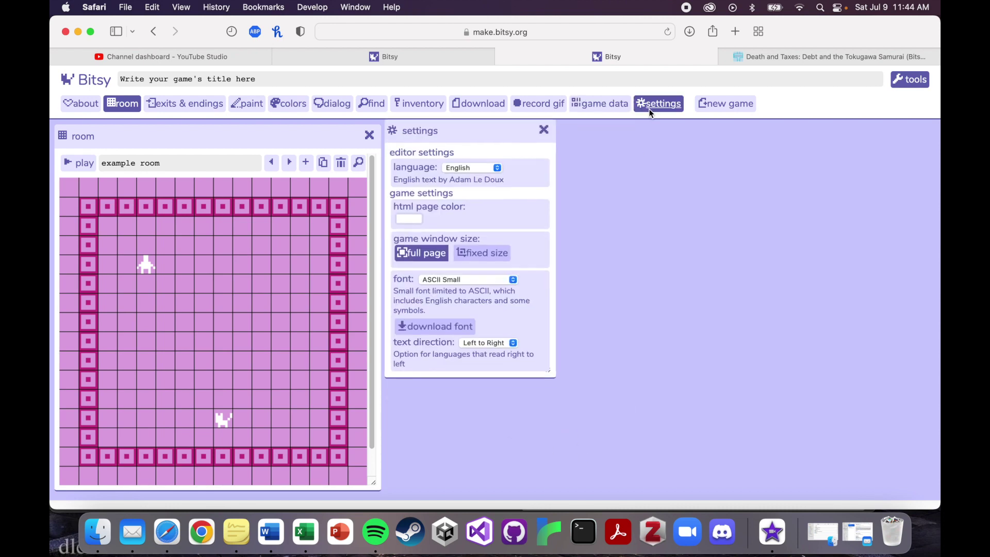
Confirm erasing the current game for a new one, then show the avatar in paint.
left_click(543, 138)
left_click(728, 104)
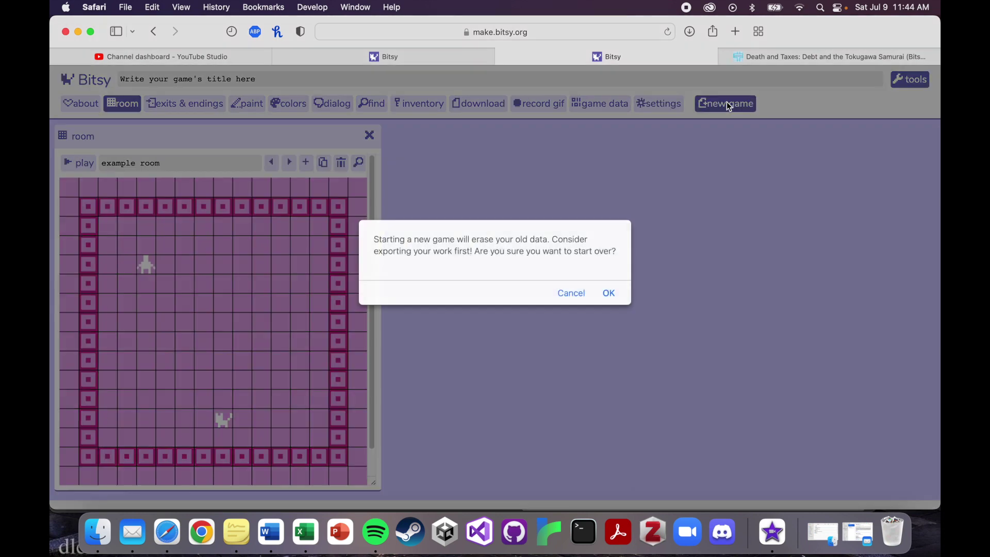
left_click(606, 294)
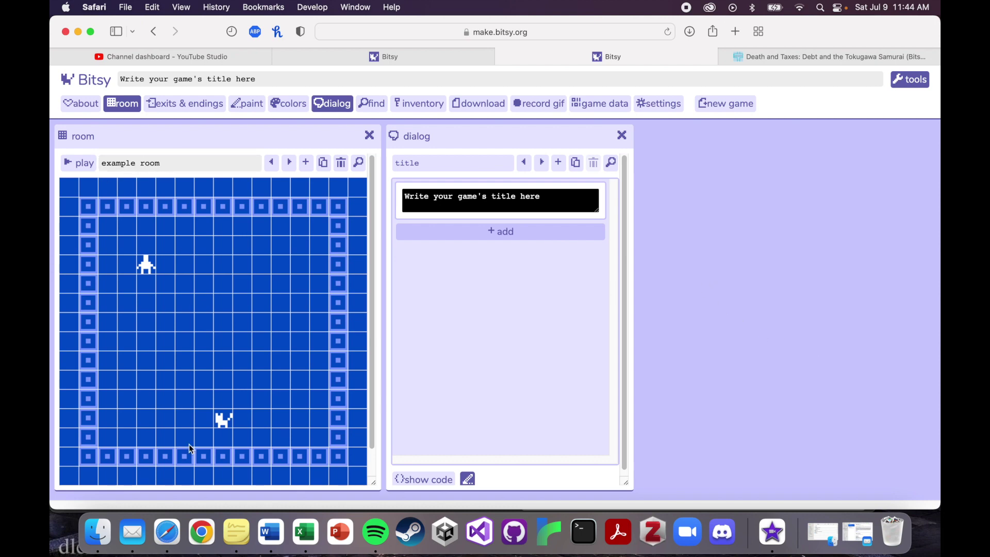
left_click(253, 106)
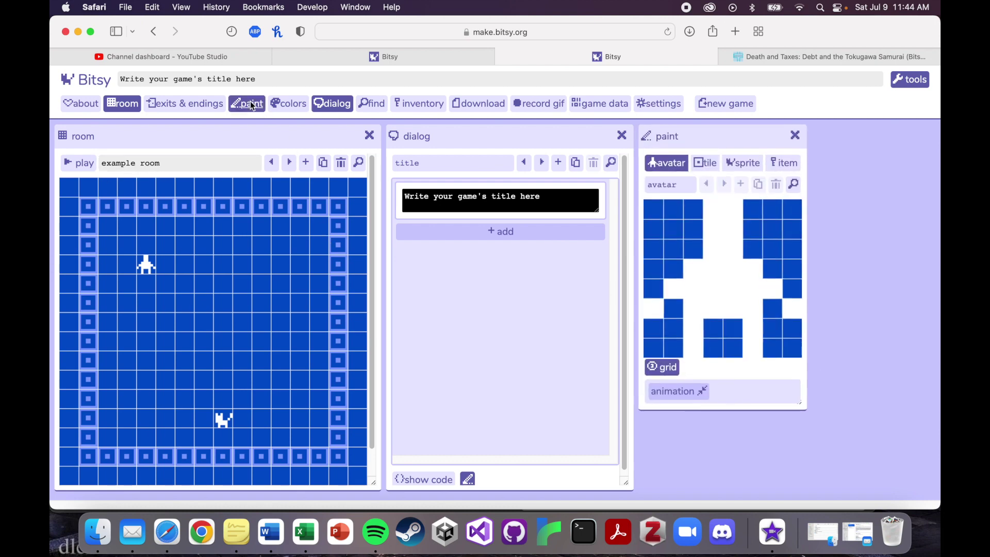